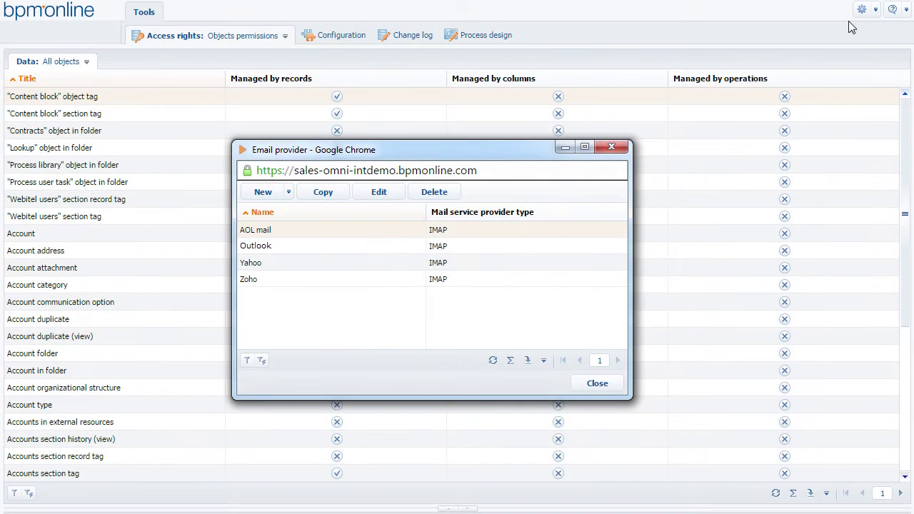
Step: Create a new IMAP/SMTP email provider named Gmail
click(287, 193)
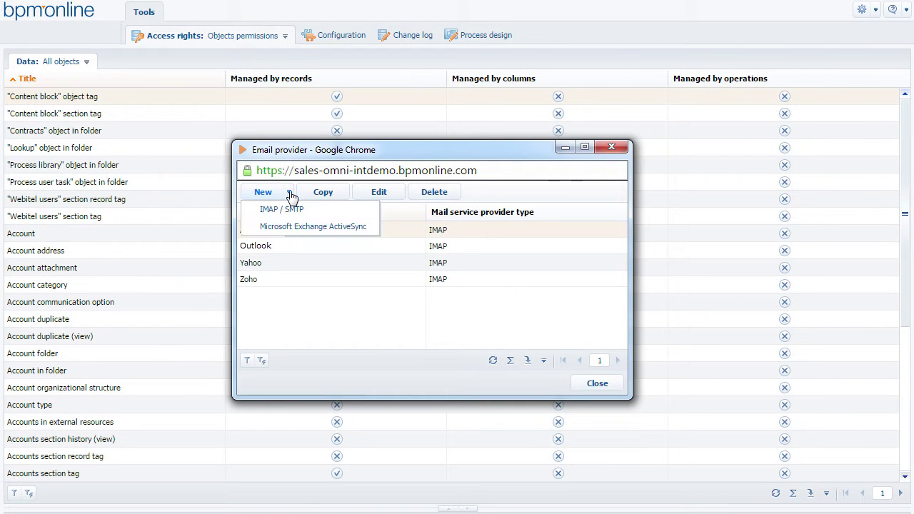
click(320, 213)
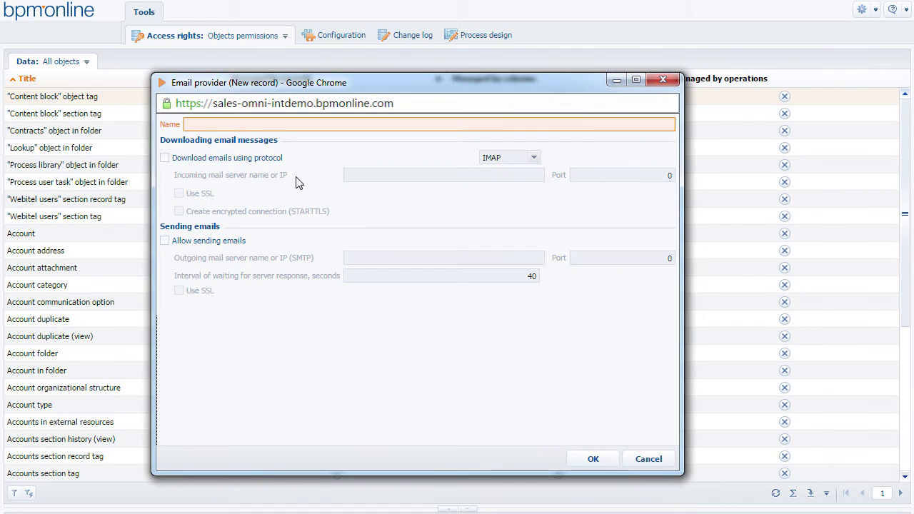
click(239, 124)
text(Gmail)
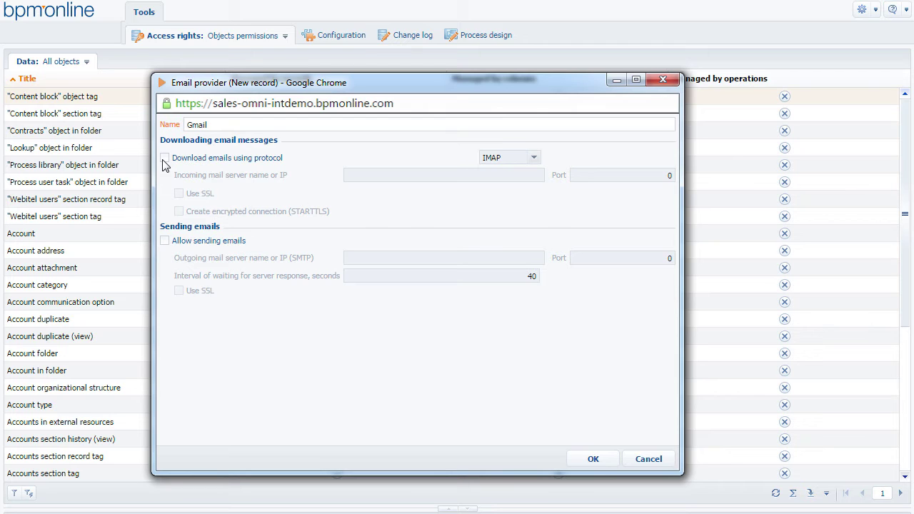
Step: Enable email download from incoming server imap.gmail.com on port 993
click(182, 163)
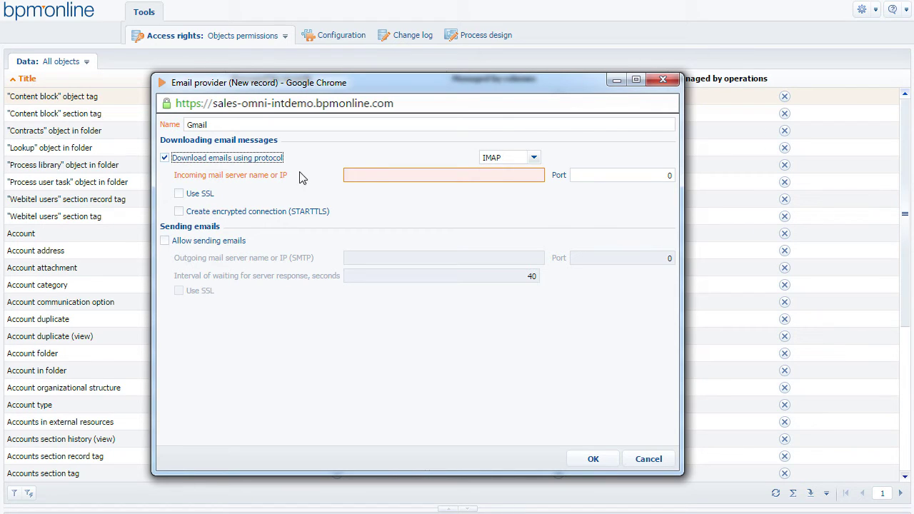
click(373, 174)
text(imap.gmail.com)
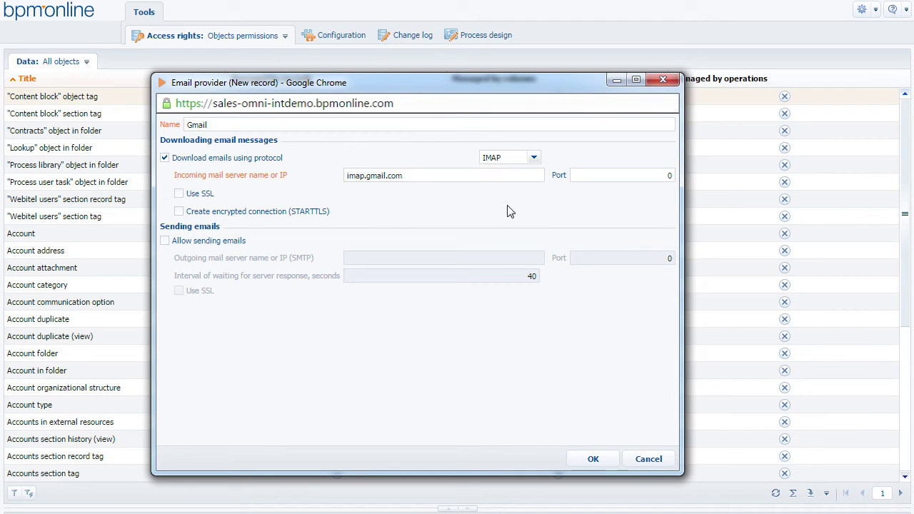
click(629, 174)
text(993)
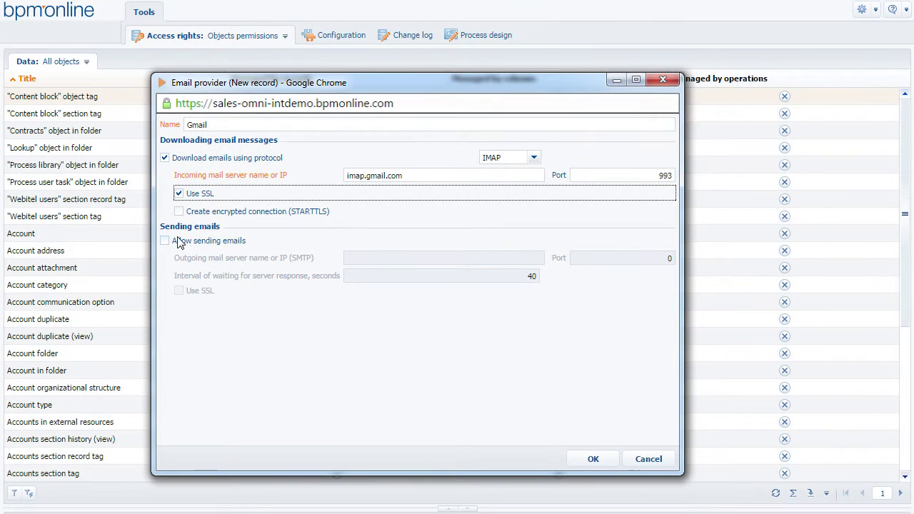
Step: Allow sending through smtp.gmail.com on port 465 with SSL enabled
click(165, 241)
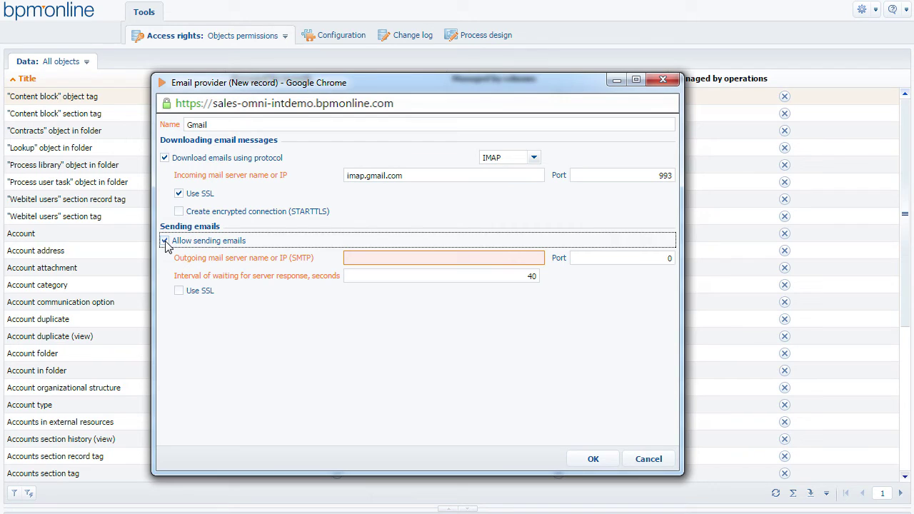
click(364, 255)
text(smtp.gmail.com)
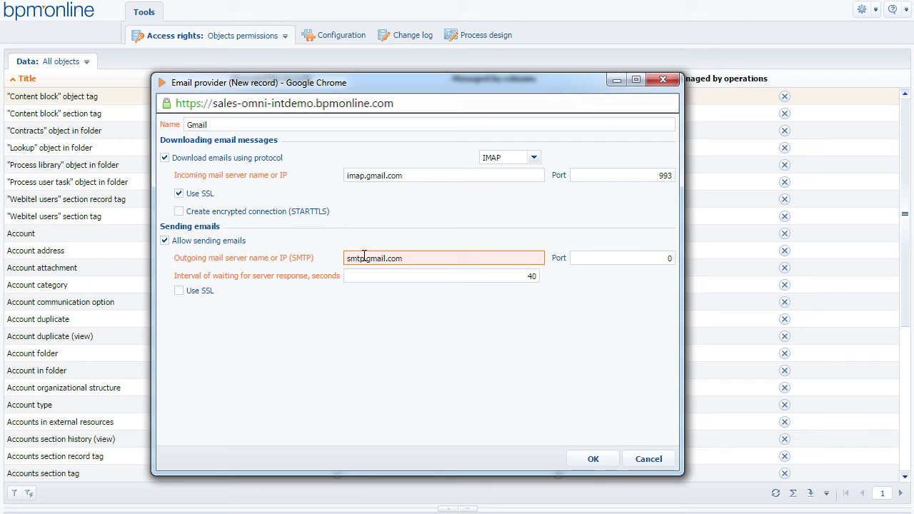
key(Tab)
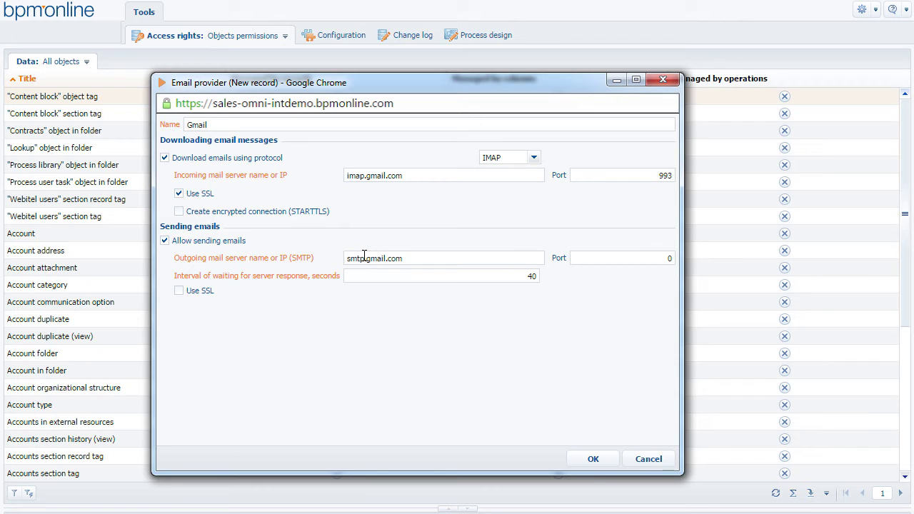
click(582, 258)
text(465)
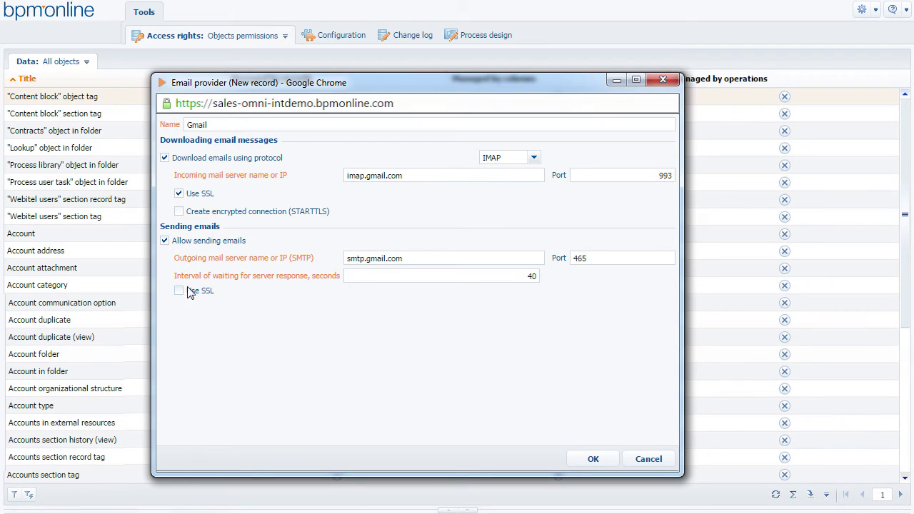
click(179, 291)
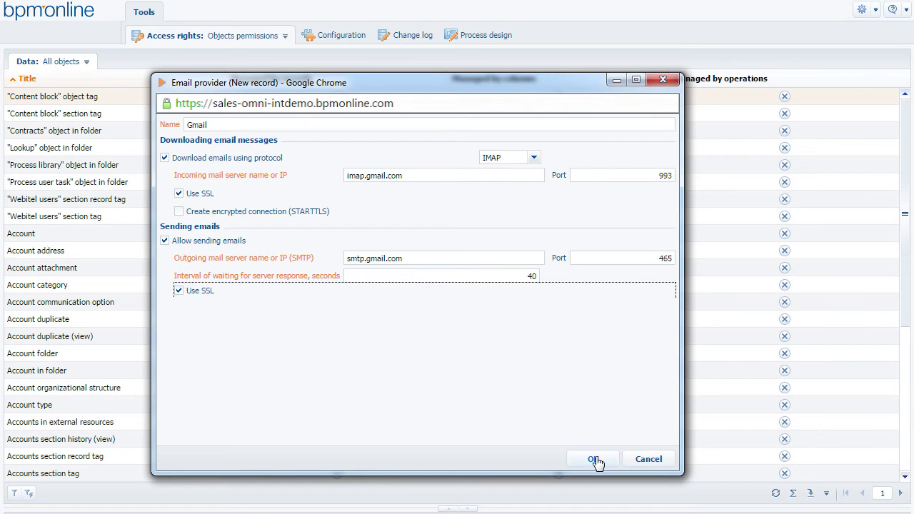
Step: Save the Gmail provider and go to the user's profile page
click(595, 459)
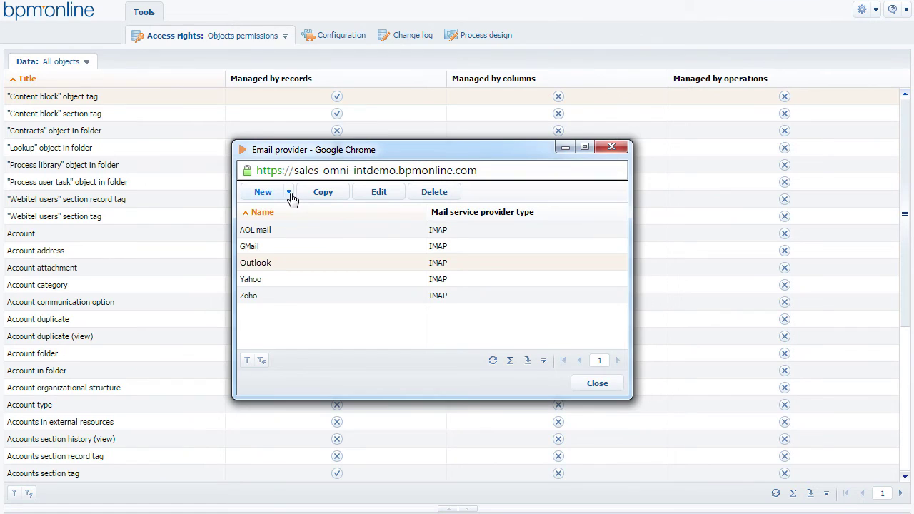
click(290, 193)
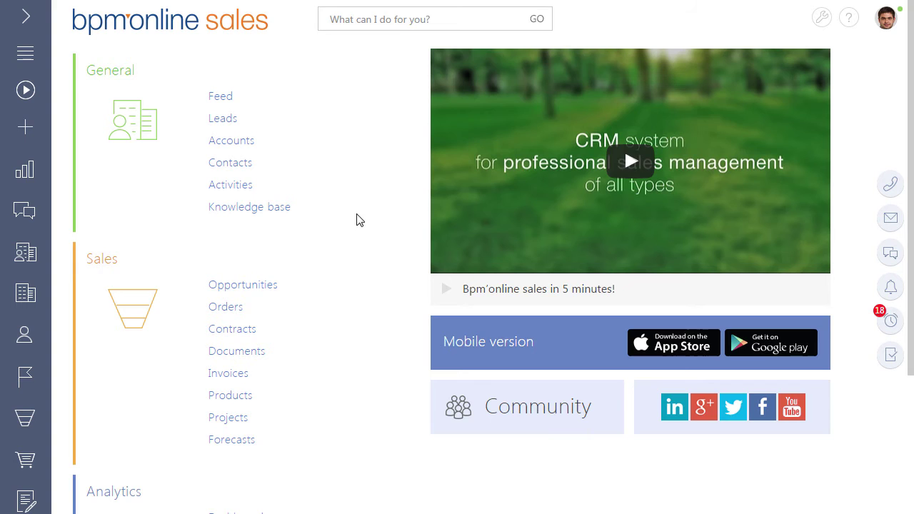
click(889, 22)
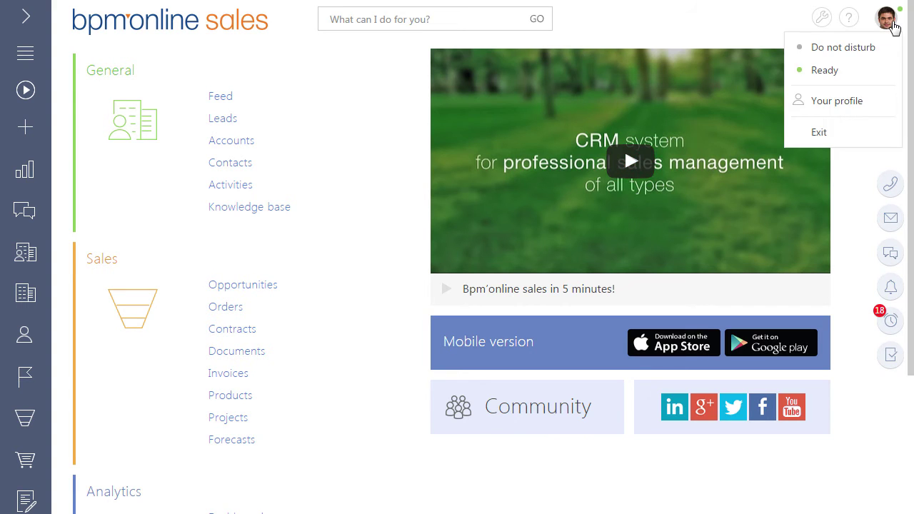
click(857, 105)
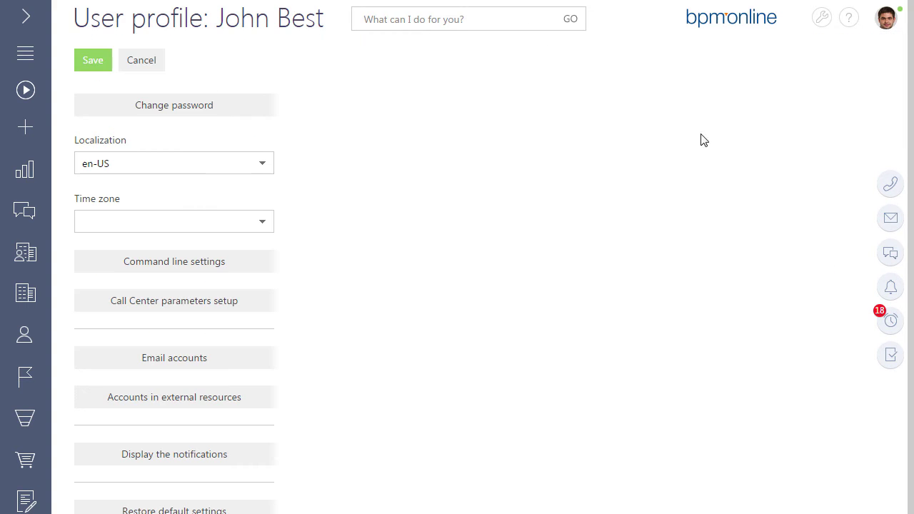
Step: Open the profile's Email accounts setup and start a new mailbox
click(169, 359)
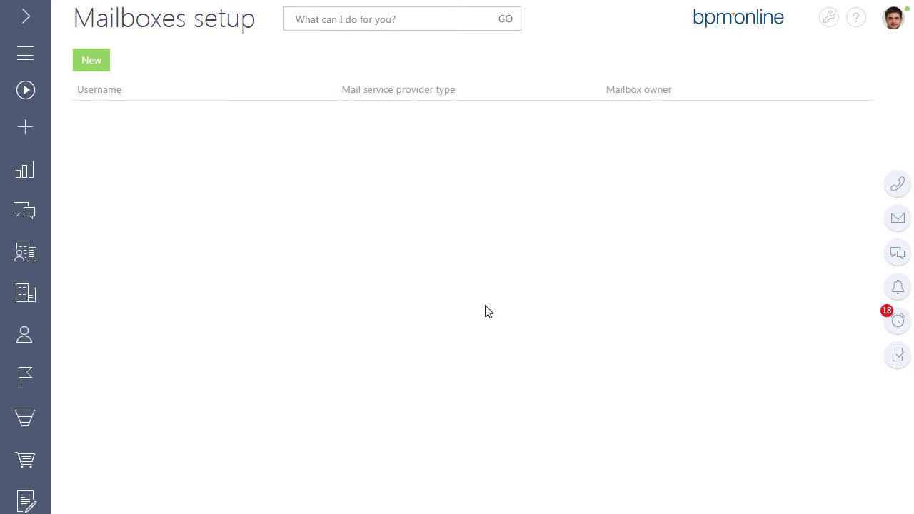
click(889, 218)
click(849, 58)
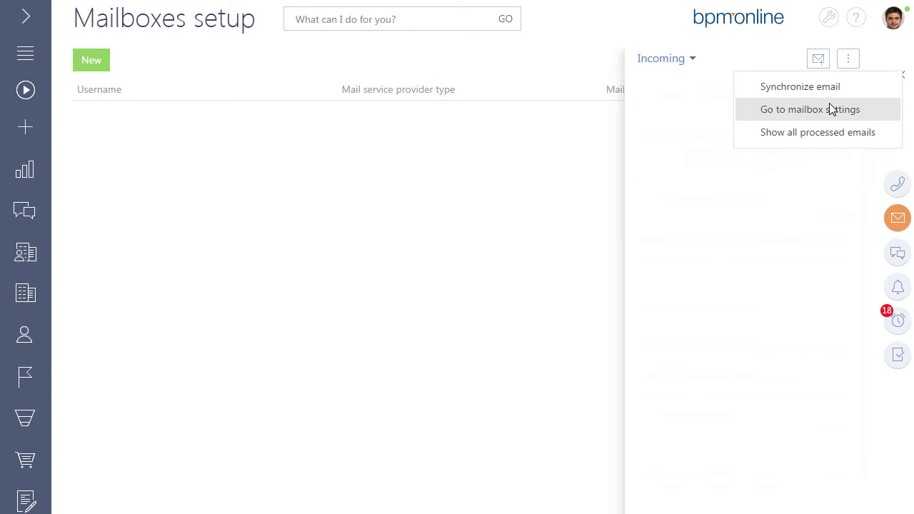
click(903, 75)
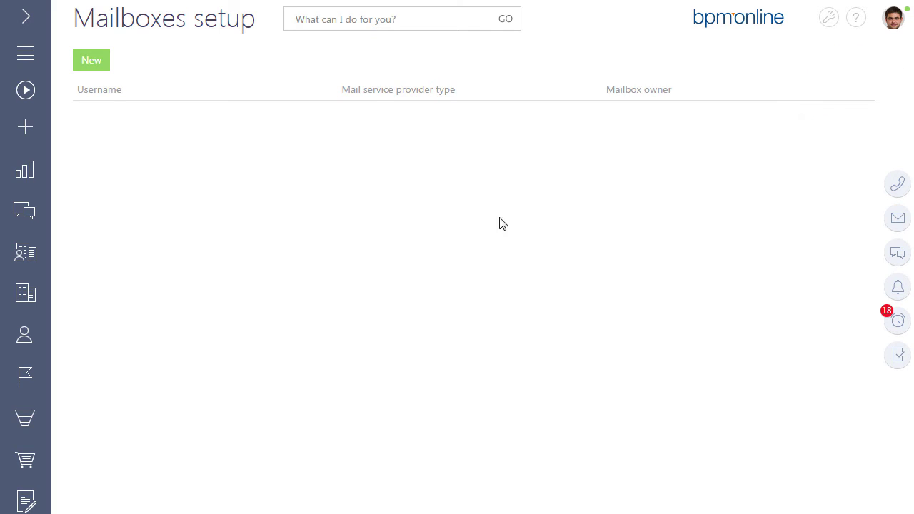
click(96, 64)
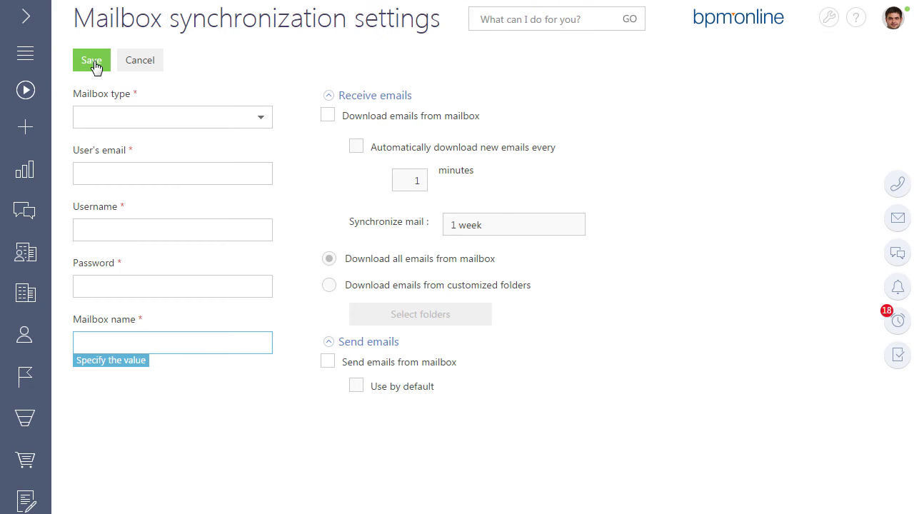
Step: Set the mailbox type to GMail and enter the user's e-mail address and username
click(262, 119)
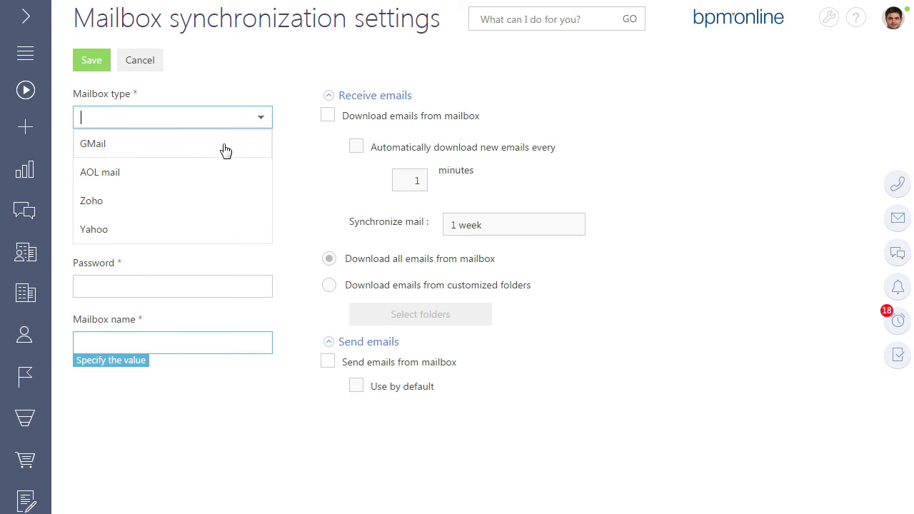
click(224, 147)
click(194, 171)
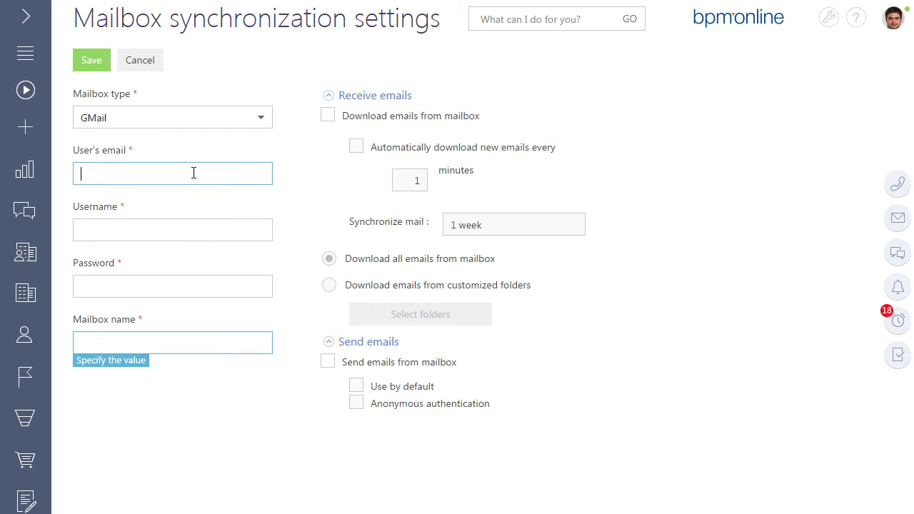
click(94, 230)
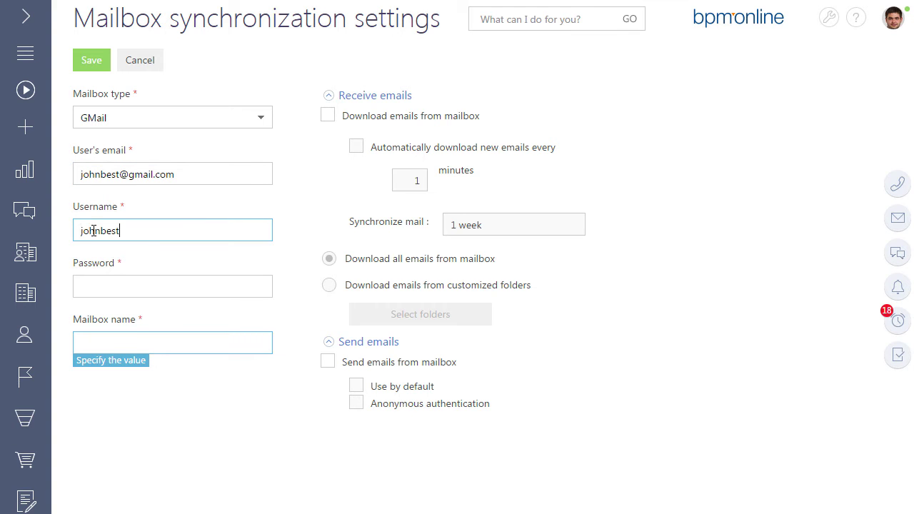
Step: Enter the account password and set the mailbox name to the e-mail address
click(97, 287)
text(password)
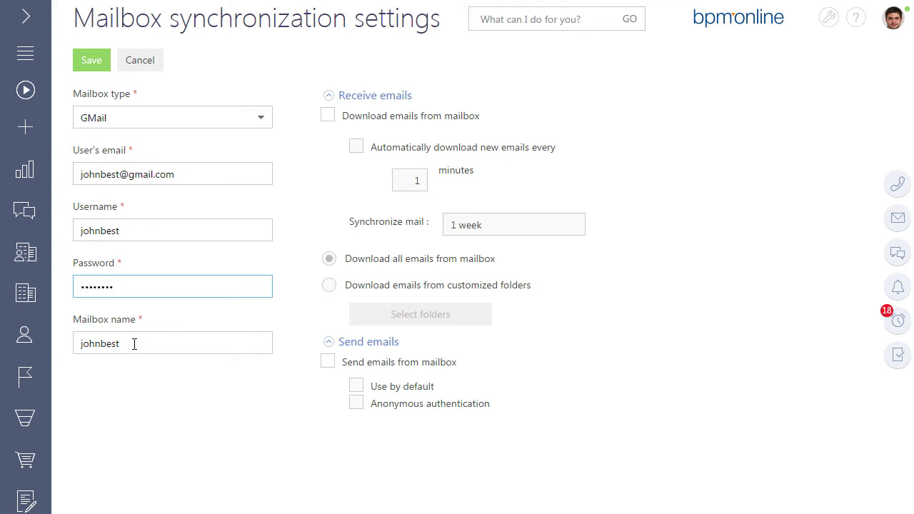
double_click(134, 343)
key(ctrl+v)
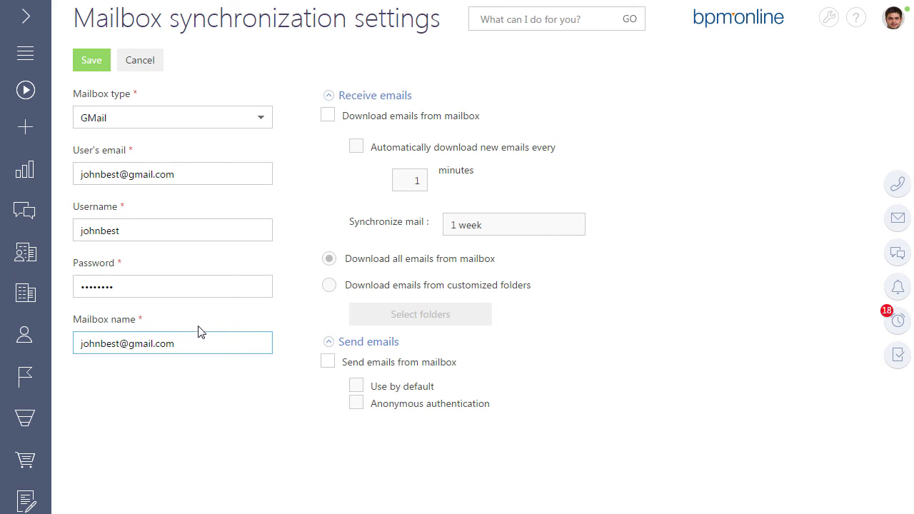
Step: Auto-download emails every 10 minutes, synchronizing mail from the last 1 month
click(327, 117)
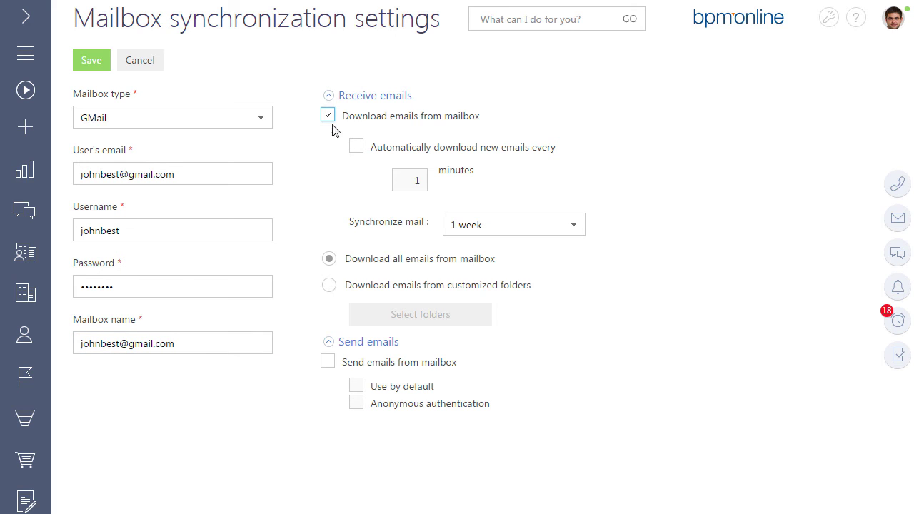
click(356, 148)
double_click(419, 180)
key(BackSpace)
text(10)
click(575, 229)
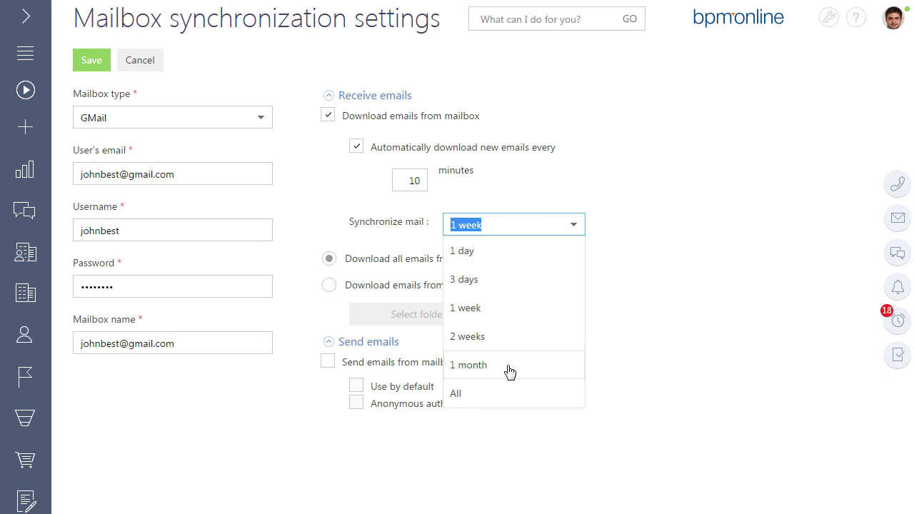
click(509, 366)
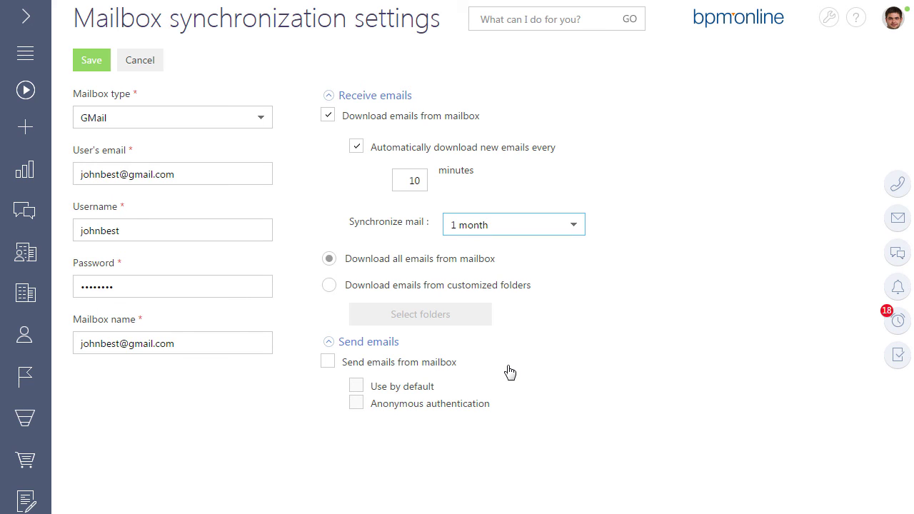
Step: Limit sync to the bpm'online folder, make the mailbox default for sending, and save
click(329, 286)
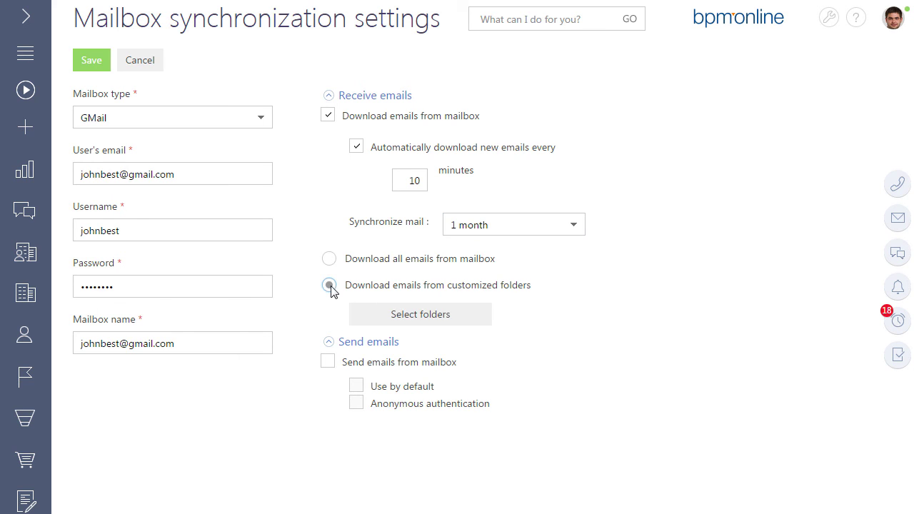
click(421, 317)
click(151, 195)
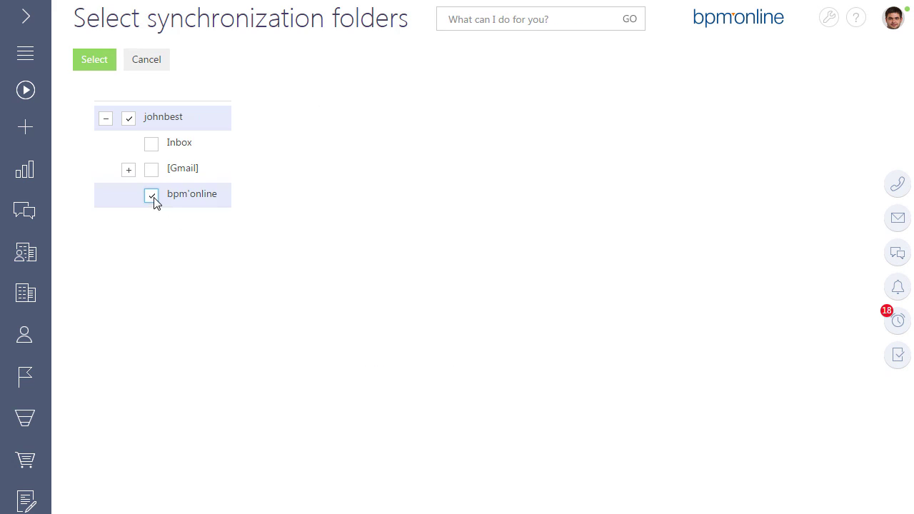
click(94, 63)
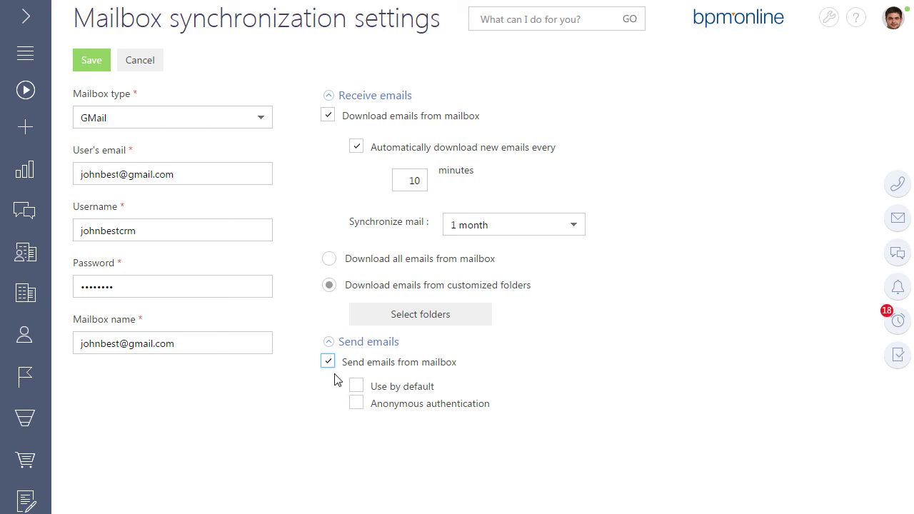
click(357, 386)
click(96, 66)
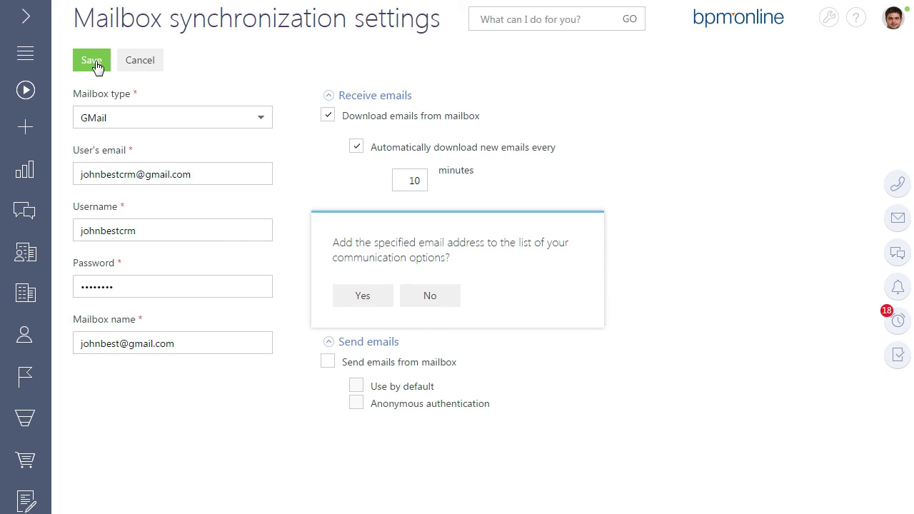